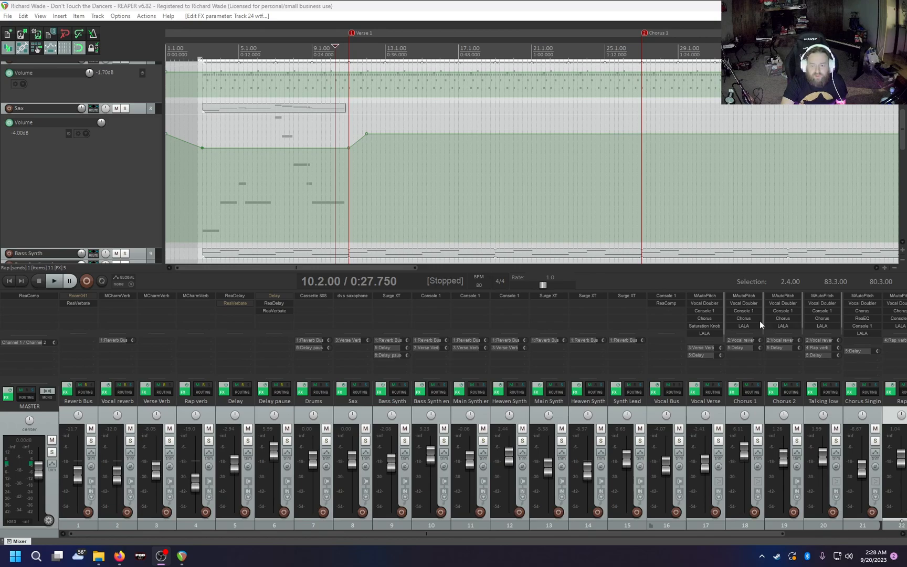
Play the full mix from the cursor through the opening of Verse 1, then stop playback
left_click(57, 282)
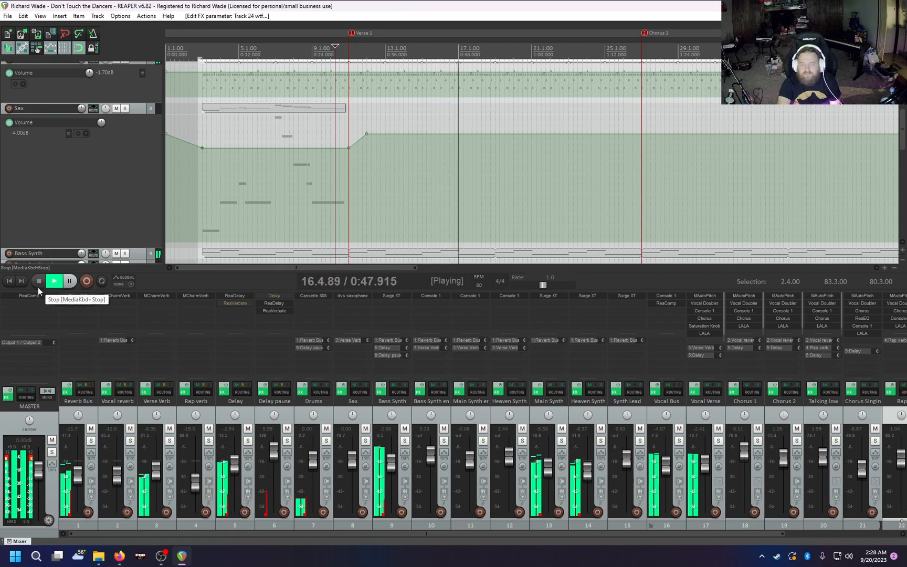
left_click(37, 286)
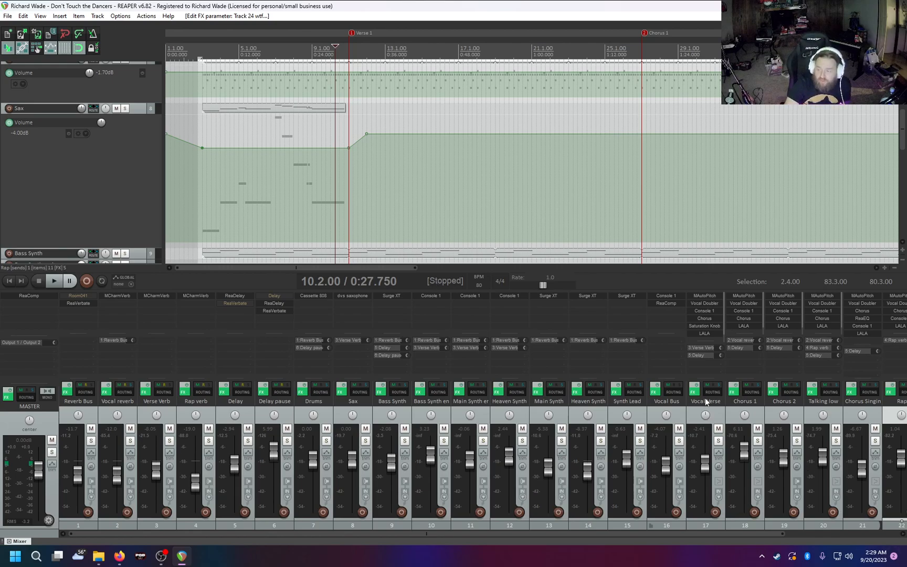
Solo the Vocal Verse track and audition it from just before the Verse 1 marker
left_click(718, 441)
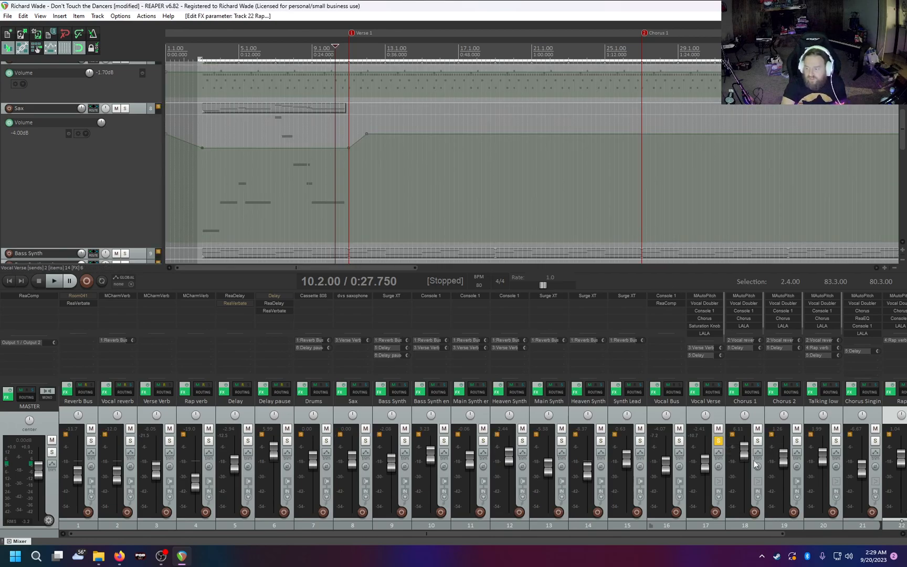
left_click(718, 419)
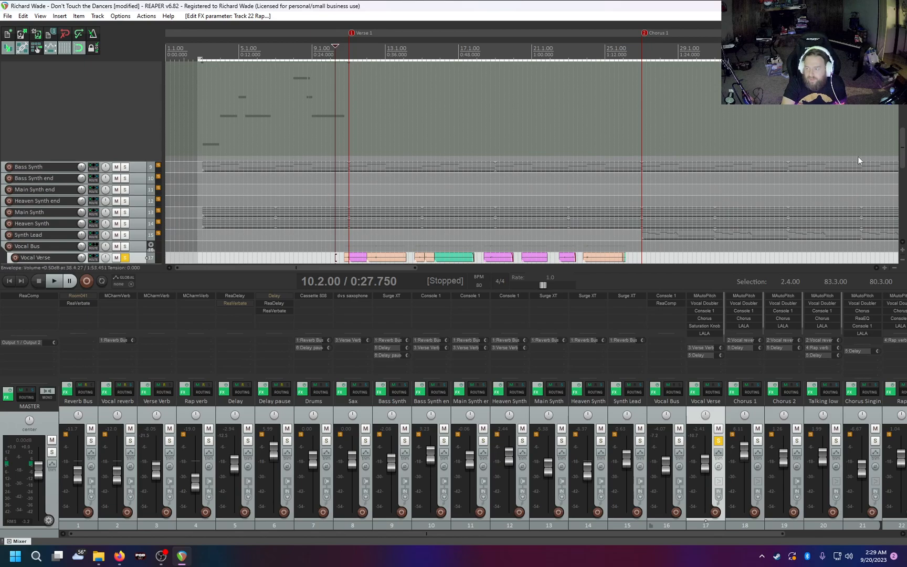
scroll(898, 134, "down", 3)
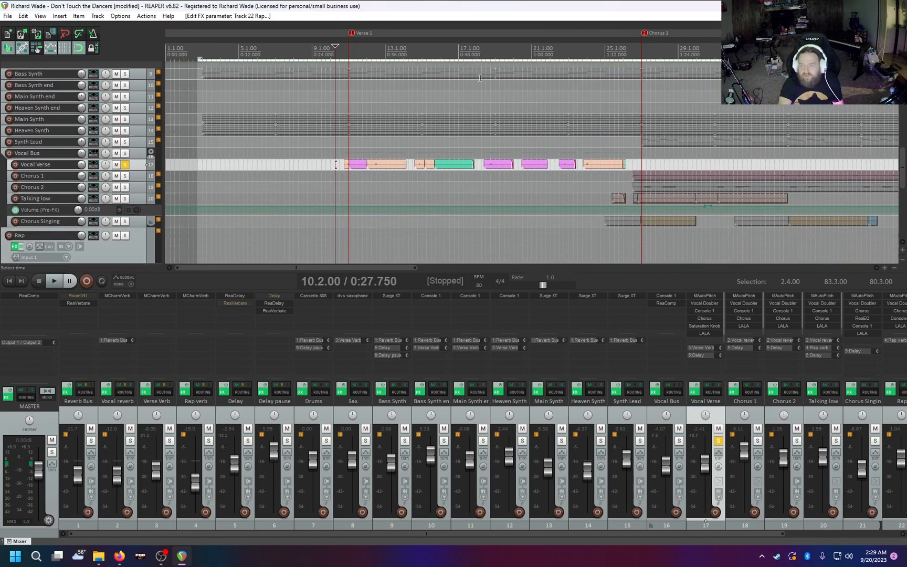
left_click(344, 53)
key("space")
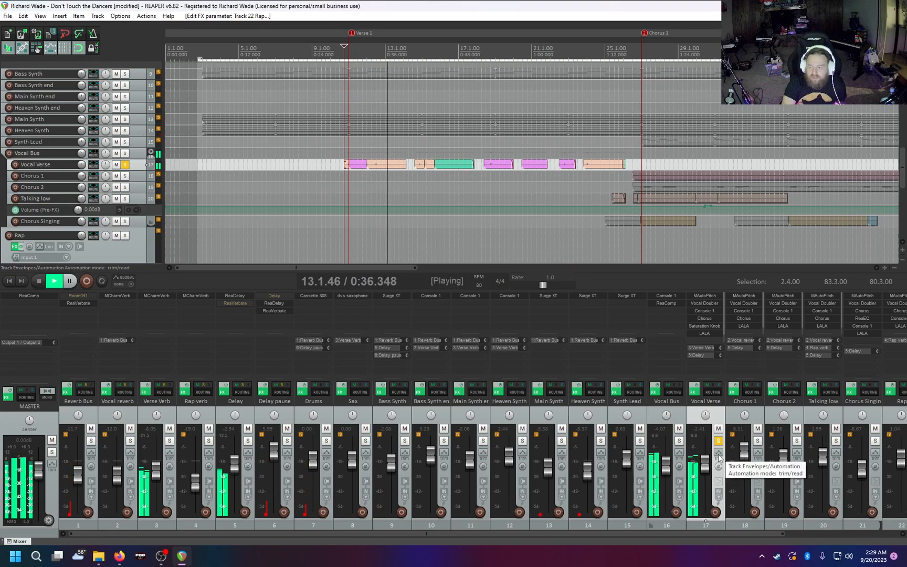
key("space")
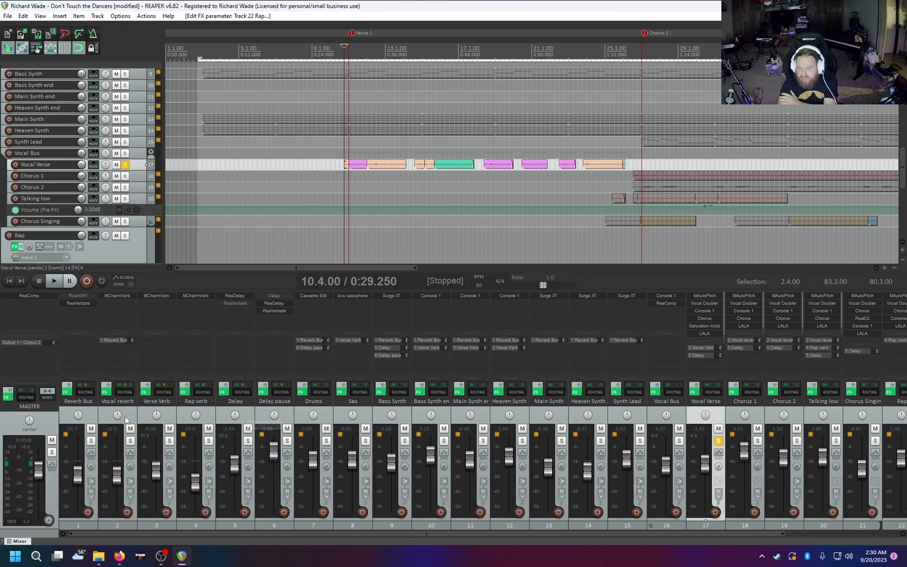
Audition the verse vocal with only Verse Verb and Rap verb soloed, briefly adding the Delay track's solo
left_click(170, 441)
left_click(209, 441)
left_click(718, 441)
key("space")
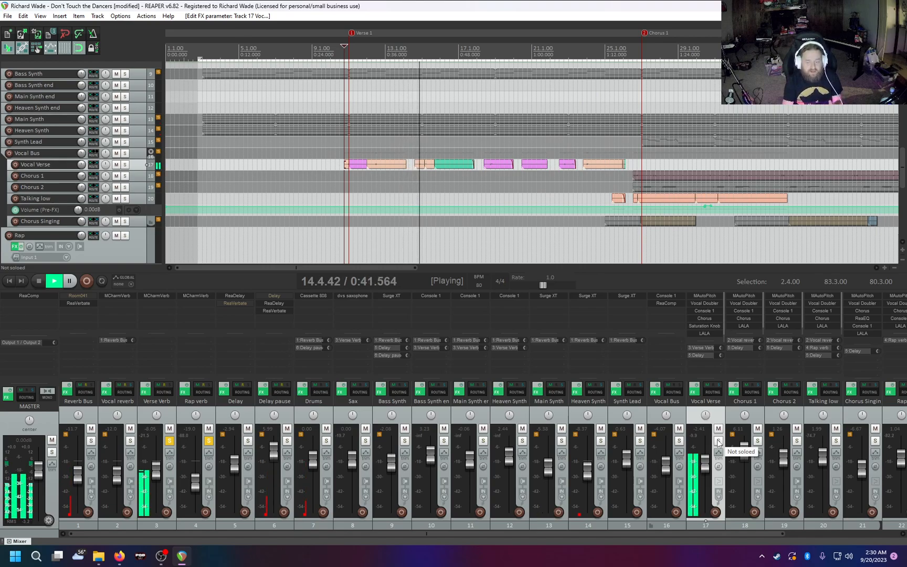
left_click(247, 441)
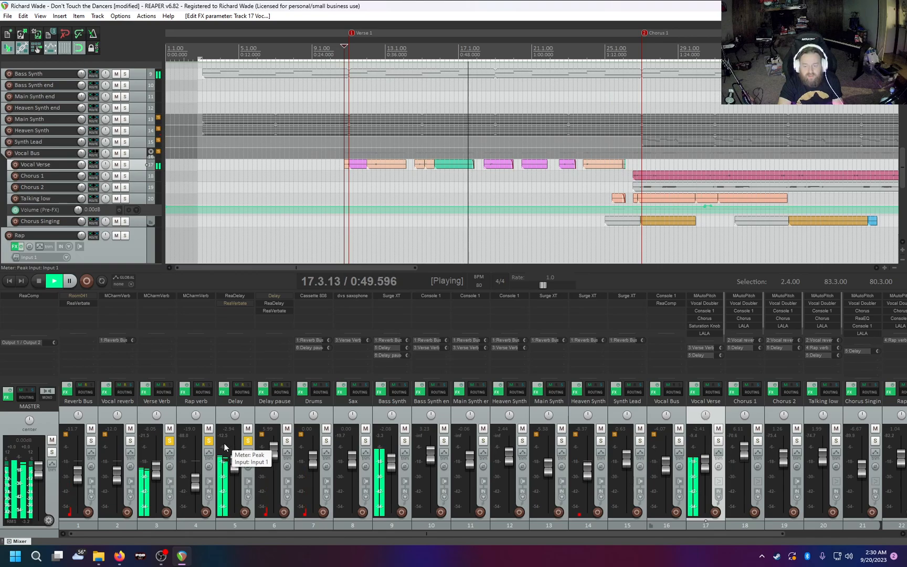
key("space")
left_click(247, 441)
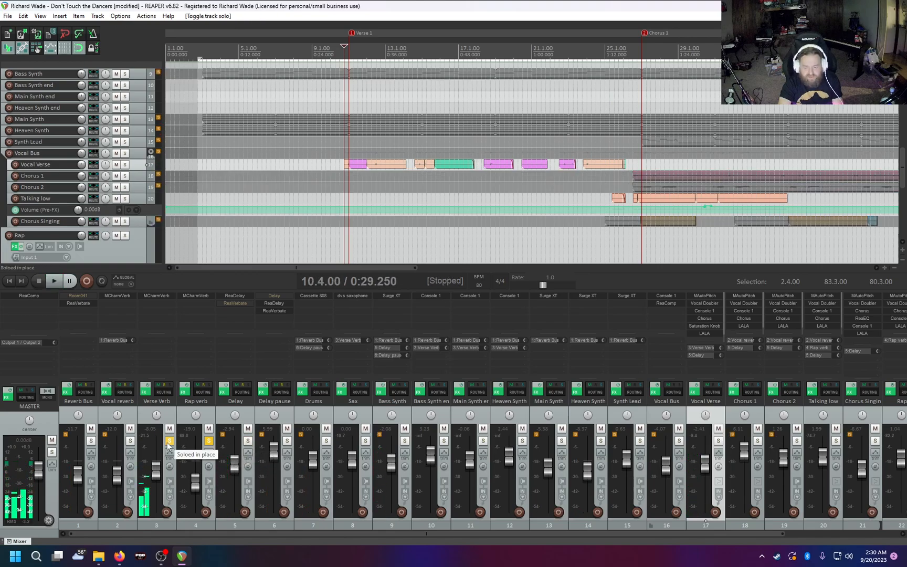
Replace the Verse Verb solo with a Vocal Bus solo, audition the verse, and unsolo the Vocal Bus
left_click(169, 440)
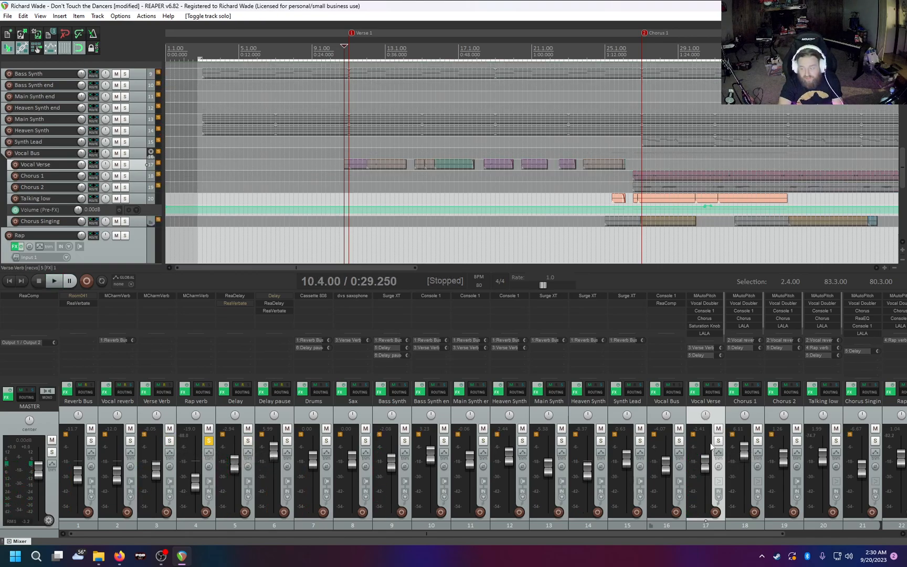
left_click(679, 441)
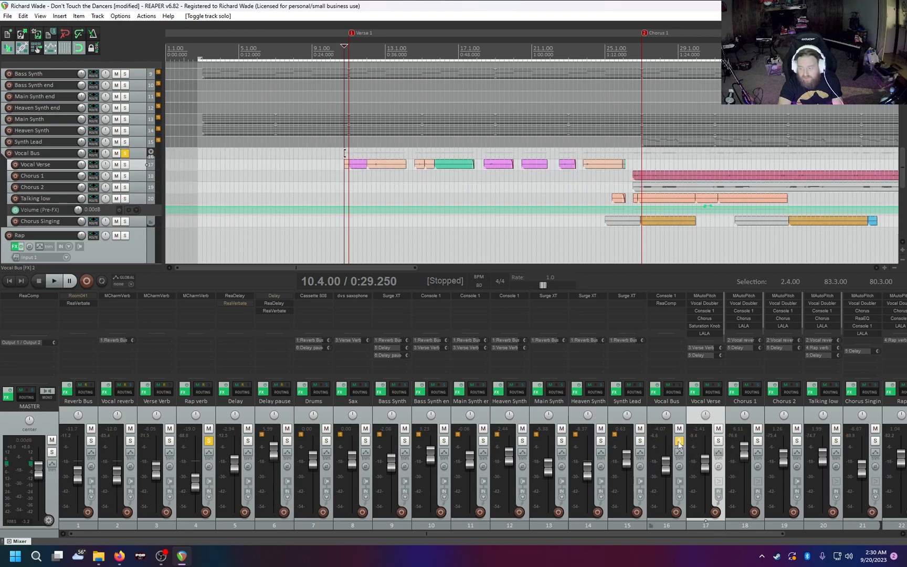
key("space")
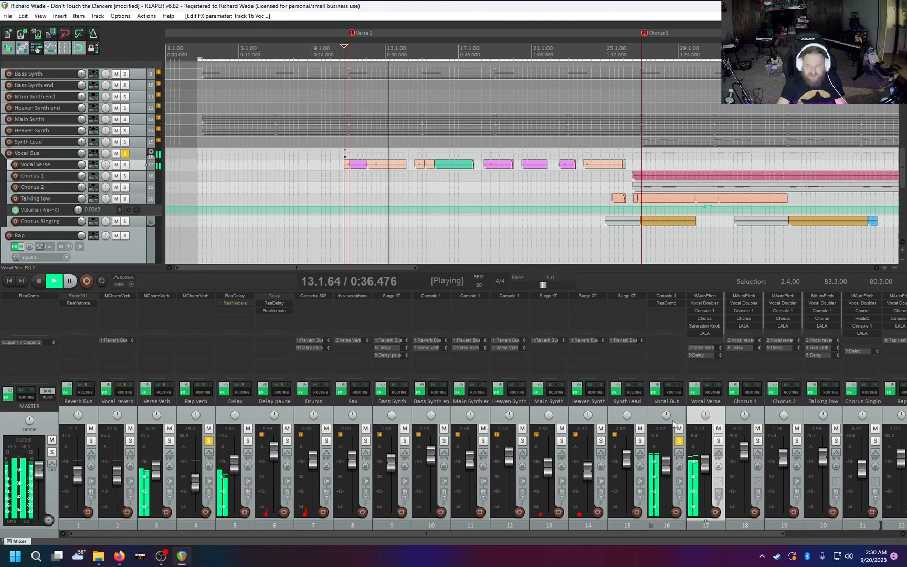
key("space")
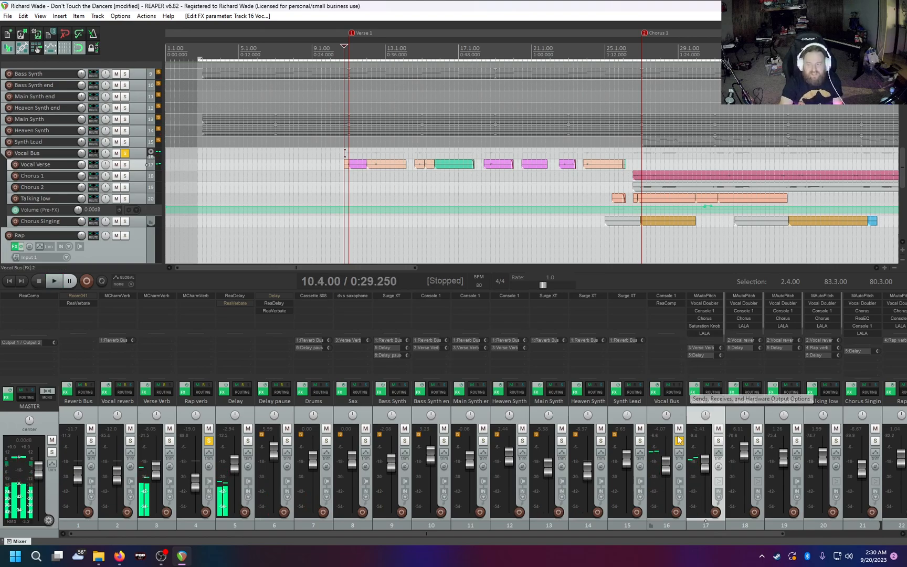
left_click(679, 440)
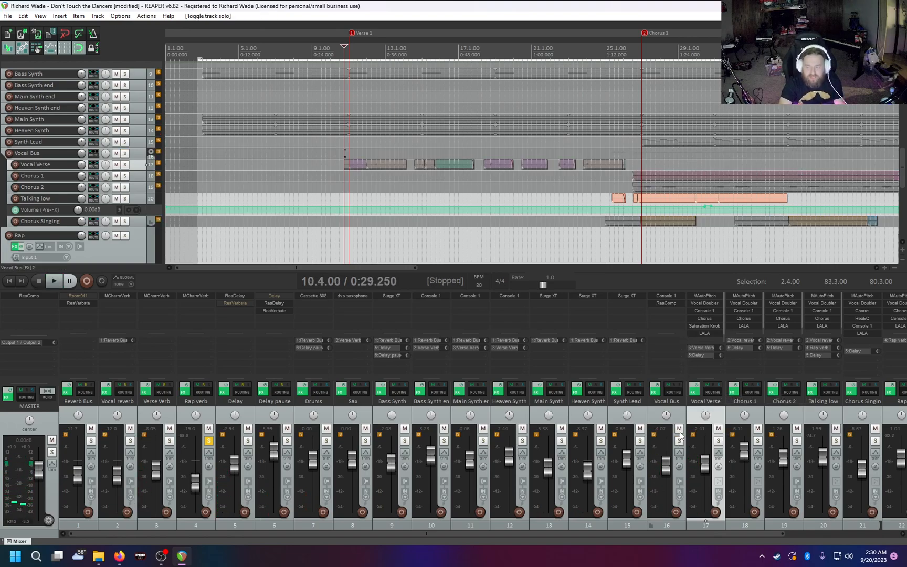
Audition the soloed Rap verb track just before Chorus 1, then clear its solo
key("space")
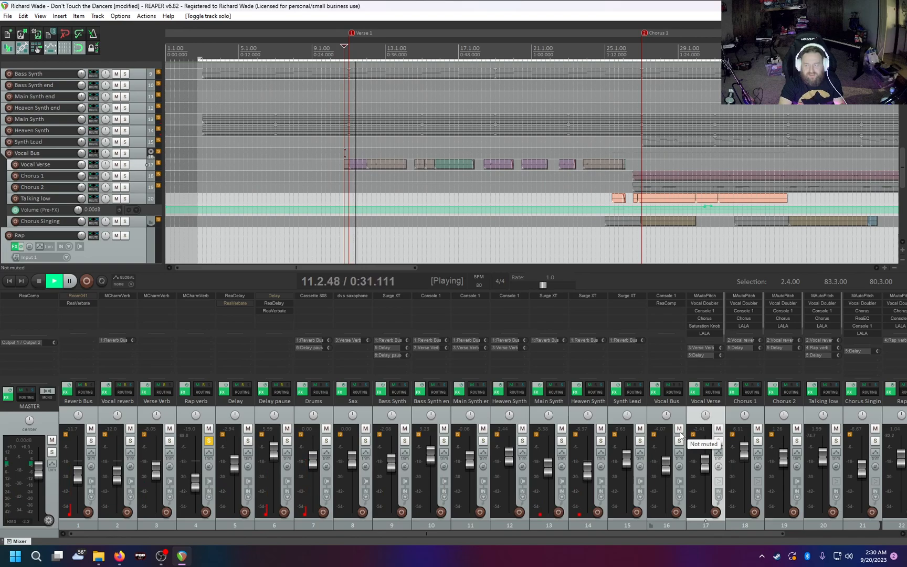
left_click(620, 39)
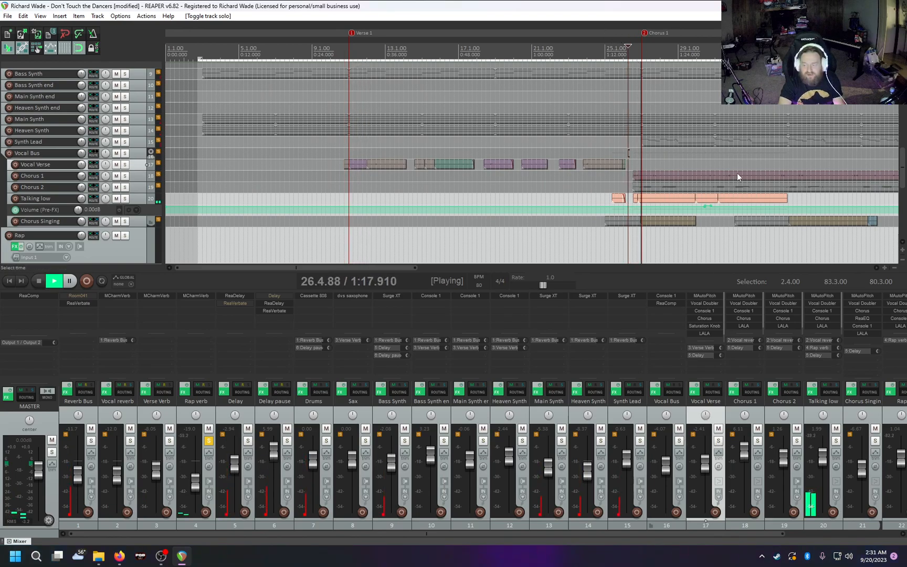
key("space")
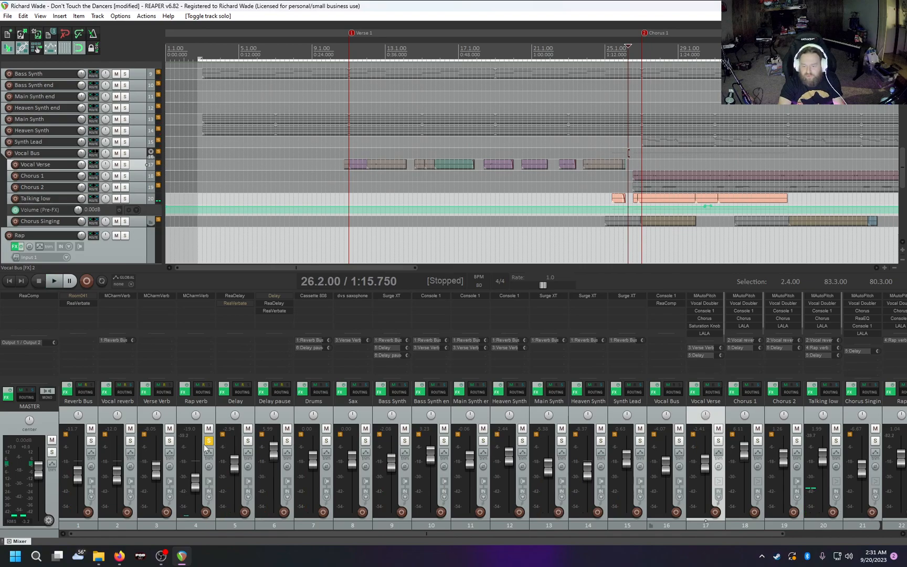
left_click(208, 441)
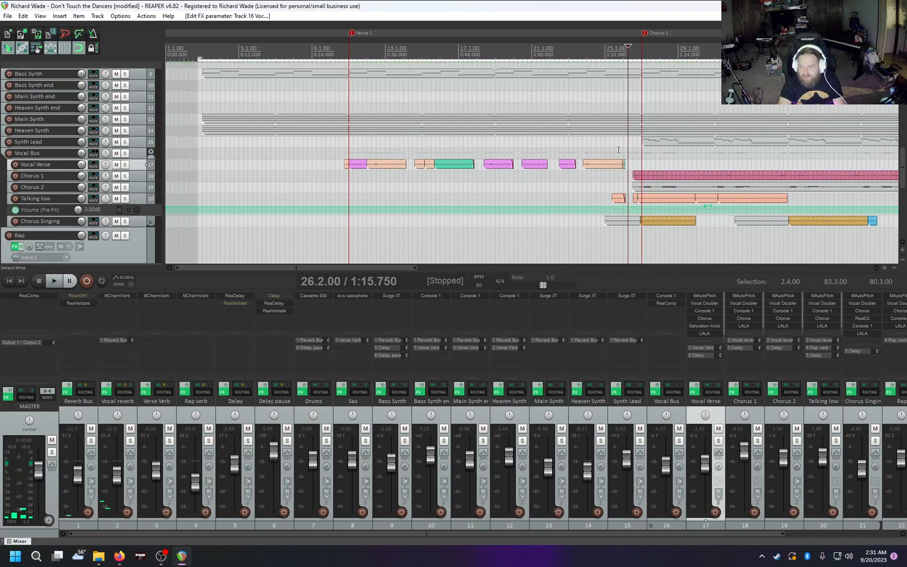
Return to just before Verse 1 and audition the vocals with the Vocal Bus soloed
left_click(615, 48)
left_click(342, 51)
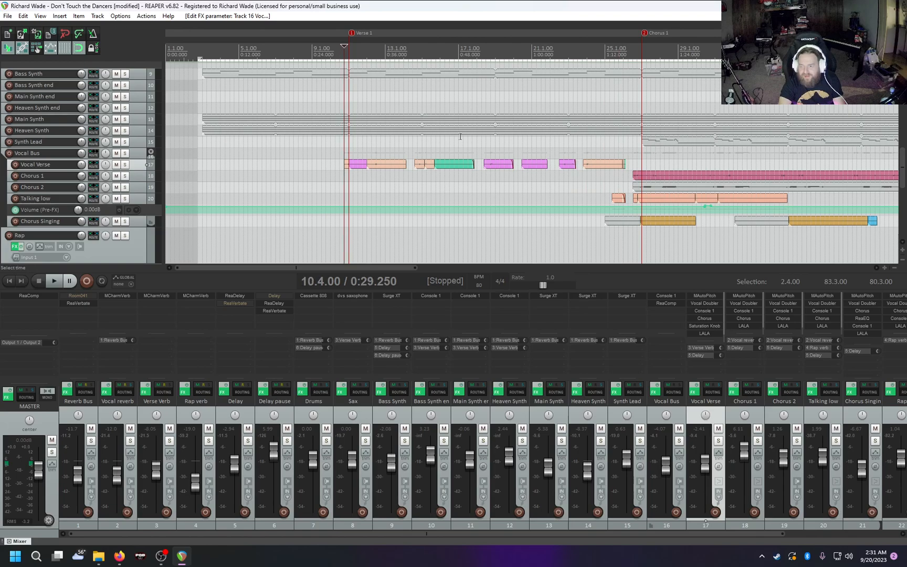
left_click(678, 441)
key("space")
key("space")
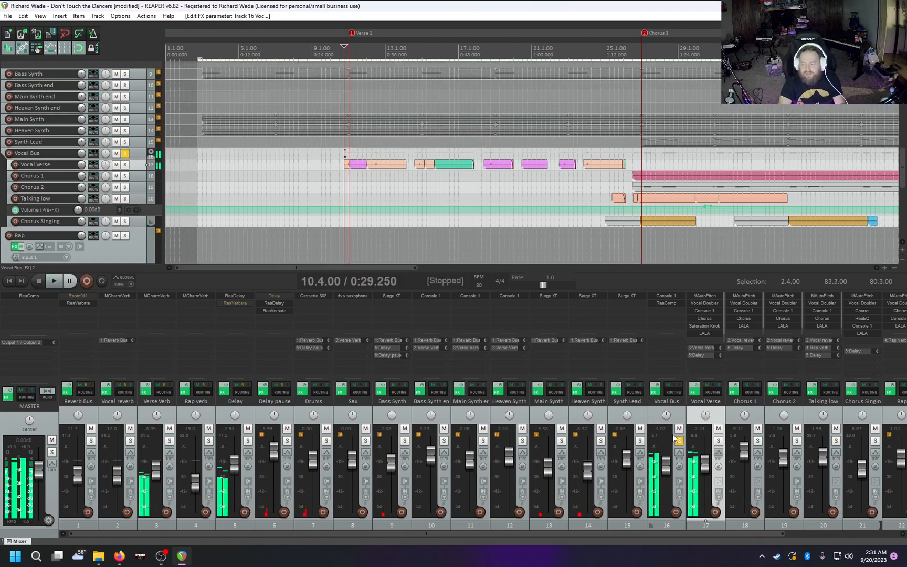
Play the verse again and unsolo the Vocal Bus to hear the vocals in the full mix
left_click(675, 434)
key("space")
left_click(679, 441)
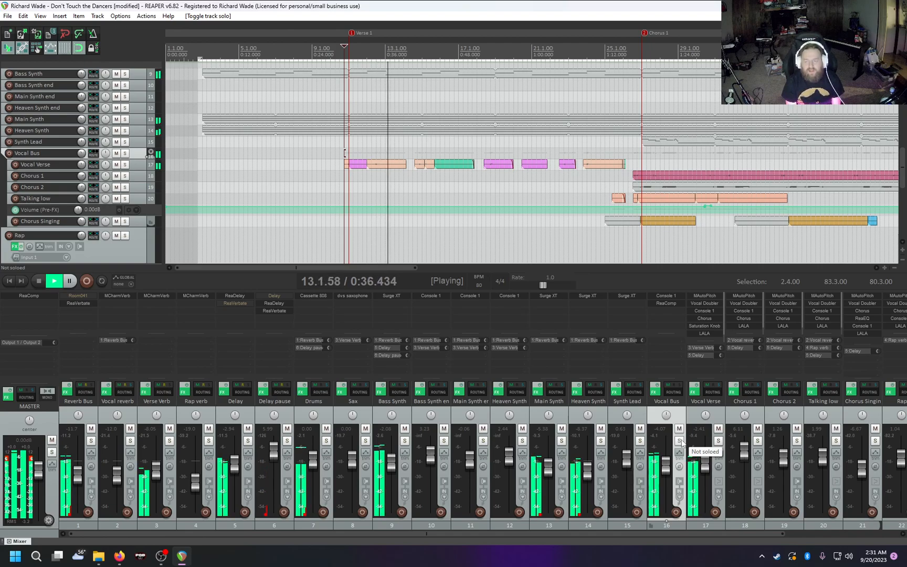
key("space")
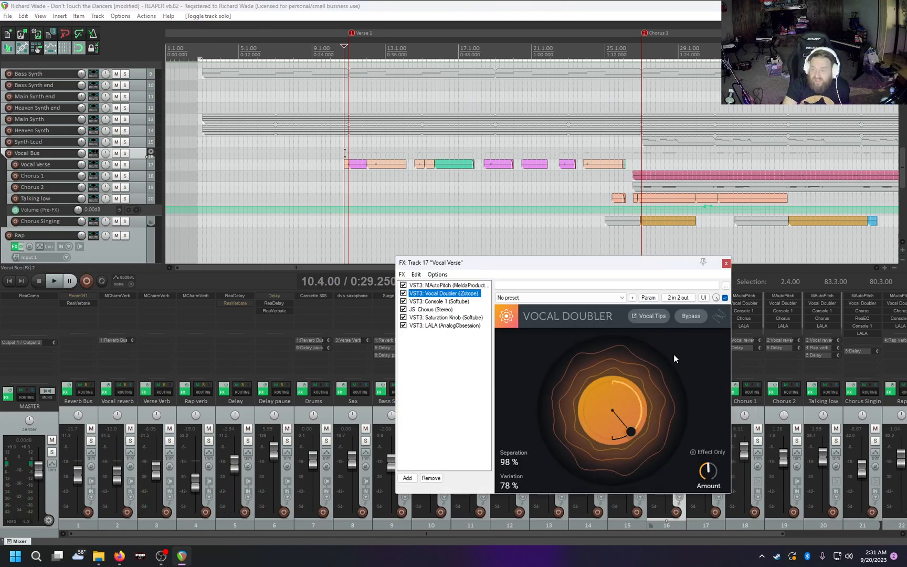
Inspect the MAutoPitch and Vocal Doubler settings in the Vocal Verse effects chain
left_click_drag(573, 263, 502, 178)
left_click(364, 202)
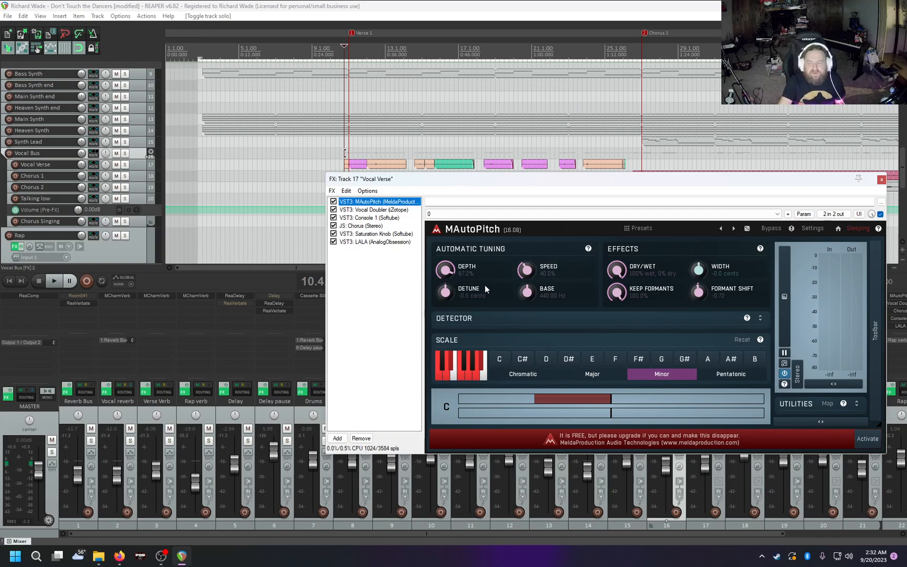
left_click(388, 211)
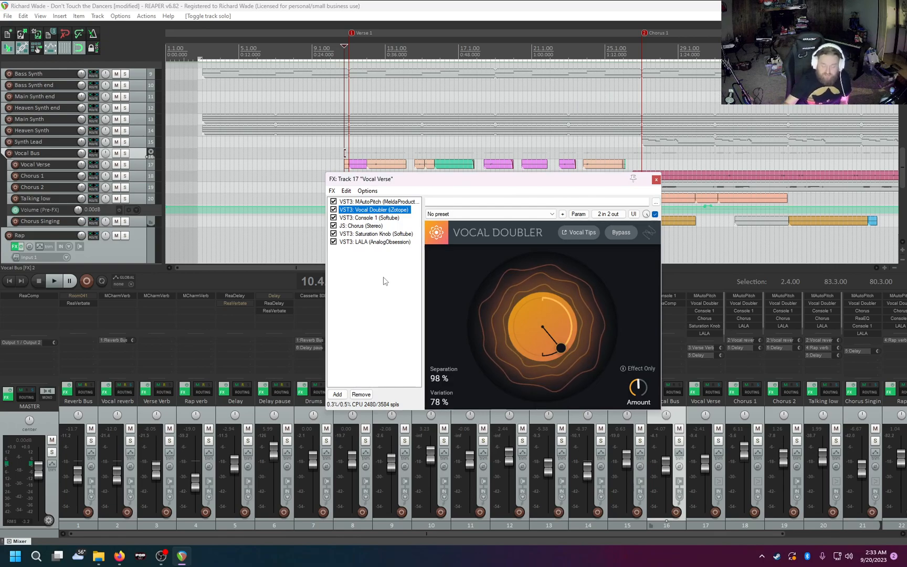
Show the Console 1 plugin on Vocal Verse and enlarge its window to examine the channel strip settings
left_click(383, 219)
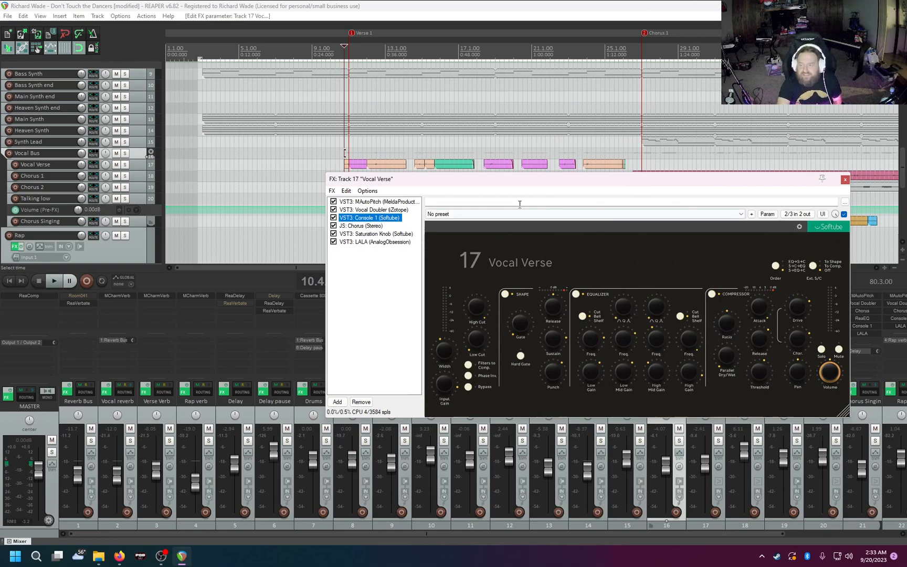
left_click_drag(522, 184, 238, 62)
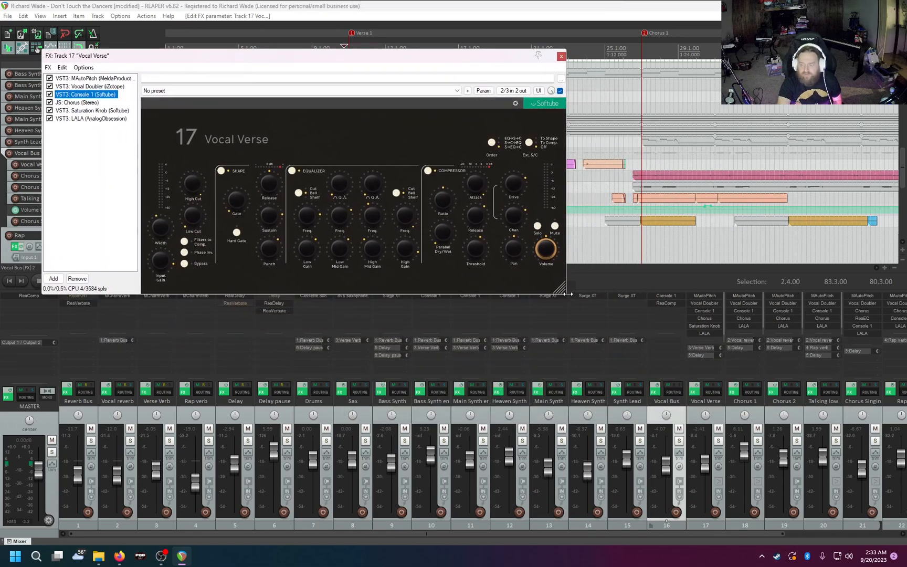
left_click_drag(564, 295, 841, 443)
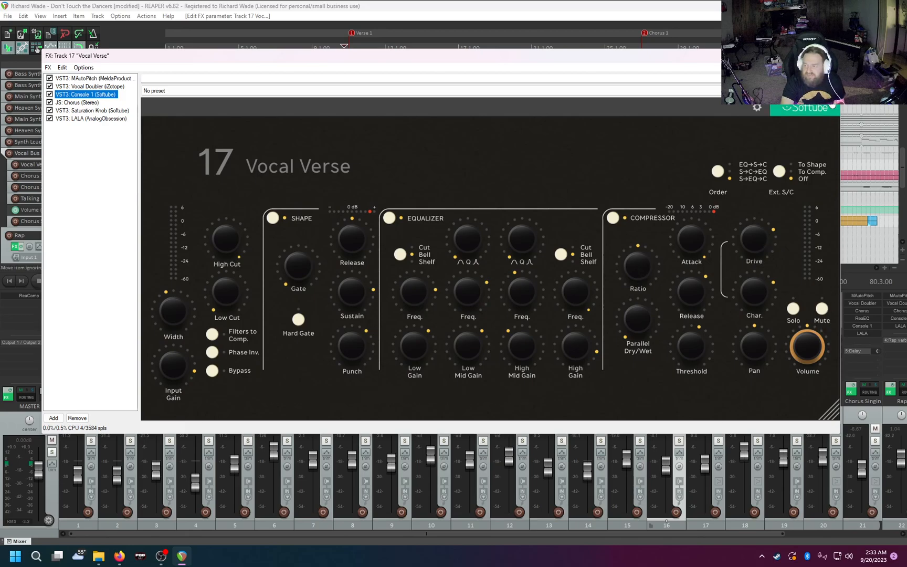
Compare the Vocal Verse Chorus effect enabled and bypassed, with the Vocal Bus soloed and in the full mix
left_click(83, 103)
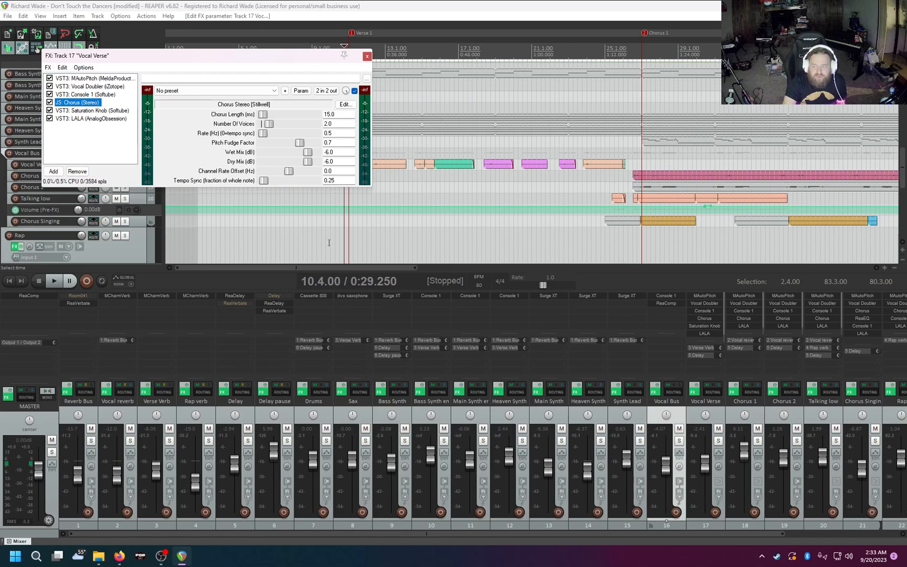
left_click(678, 440)
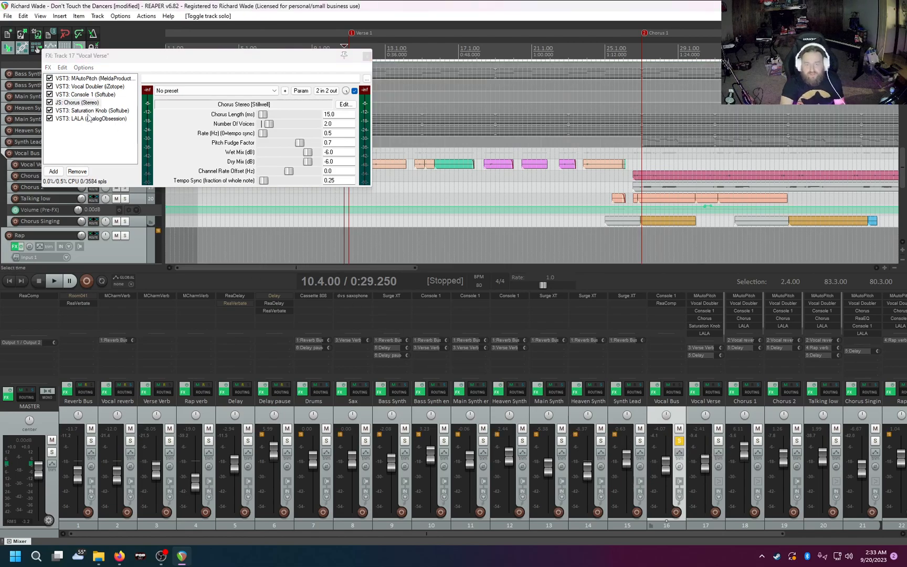
key("space")
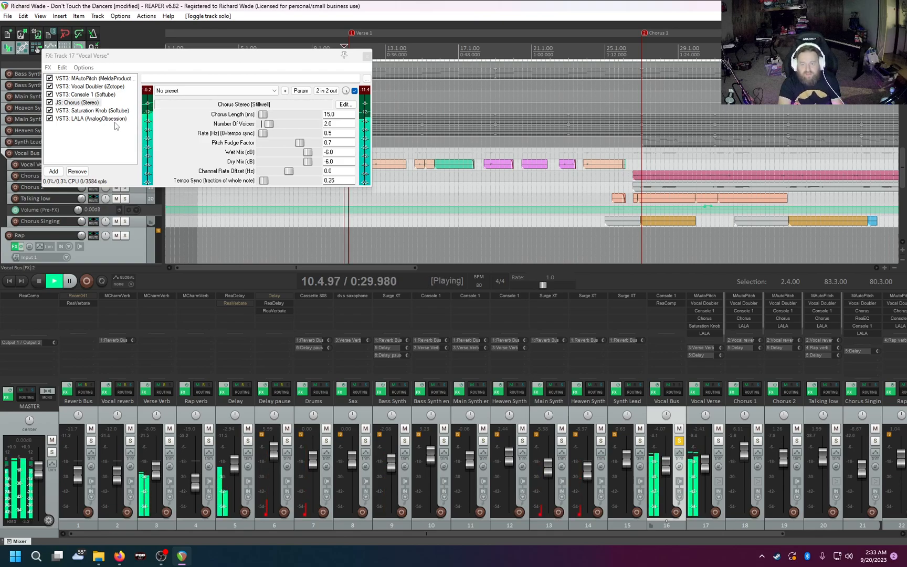
left_click(50, 103)
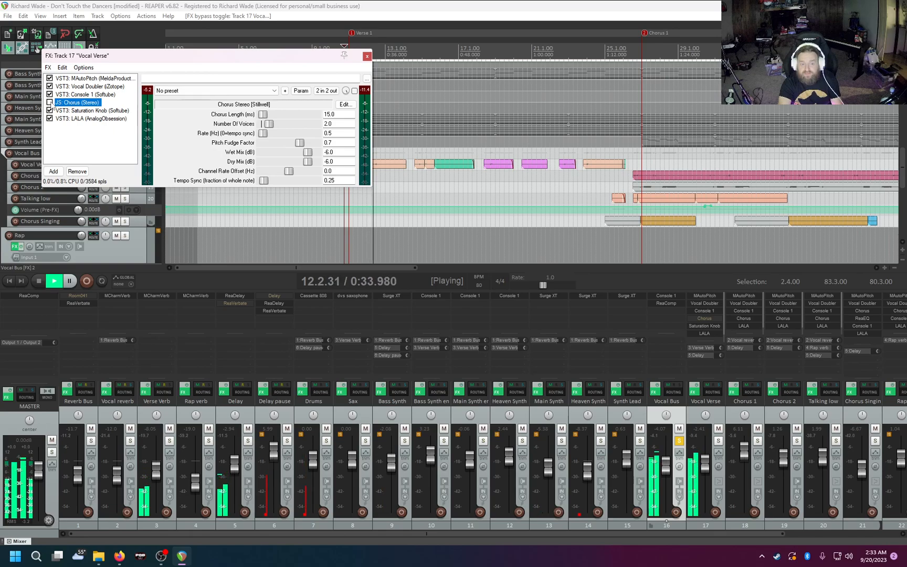
left_click(678, 442)
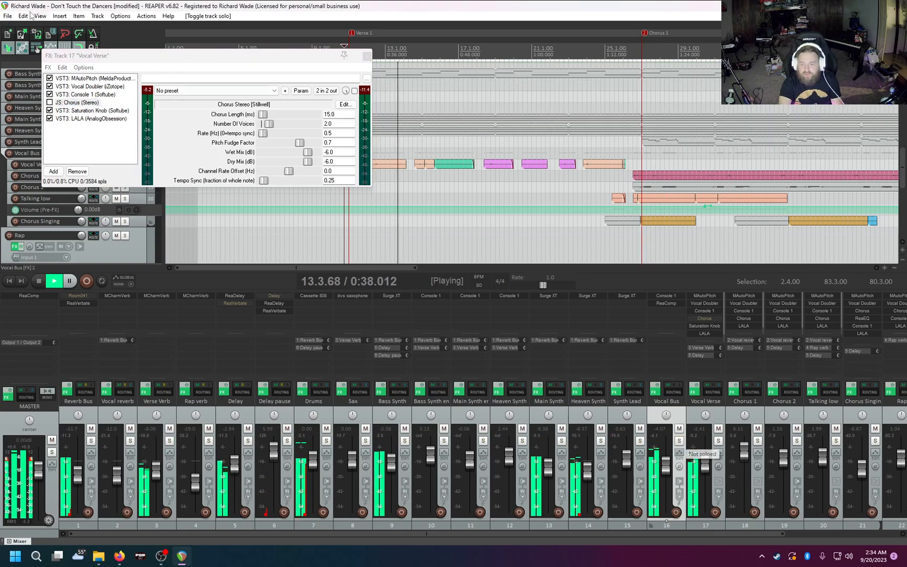
left_click(49, 102)
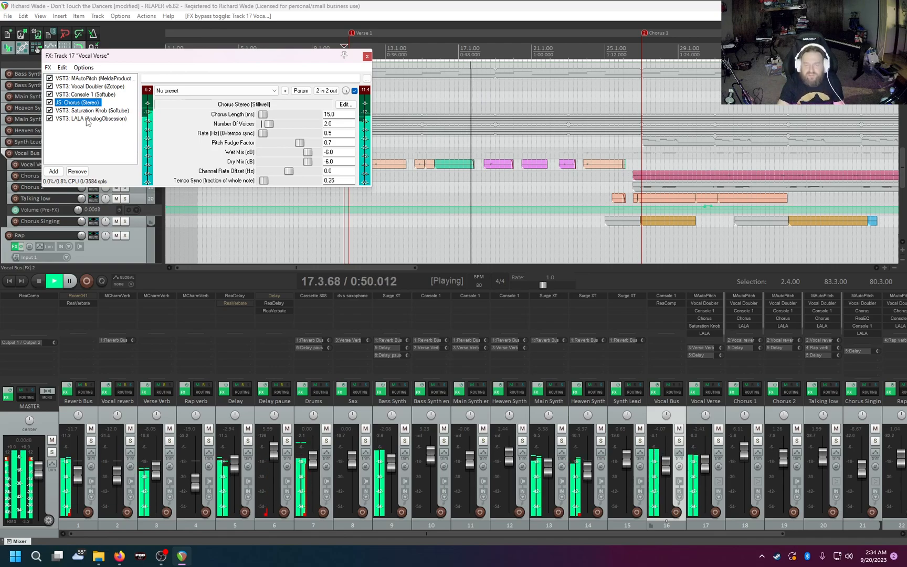
key("space")
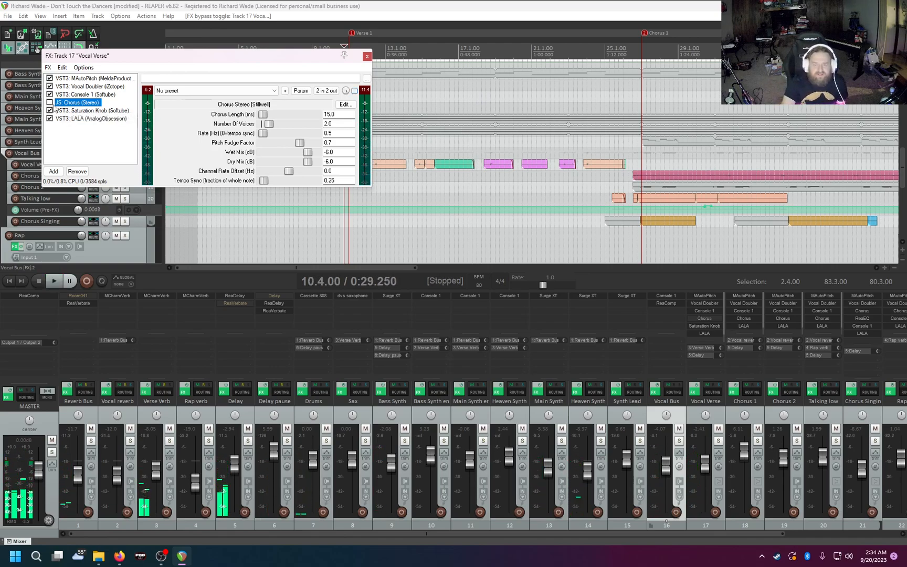
Play the verse while varying the Saturation Knob amount on Vocal Verse, first in the full mix and with the Vocal Bus soloed
left_click(74, 111)
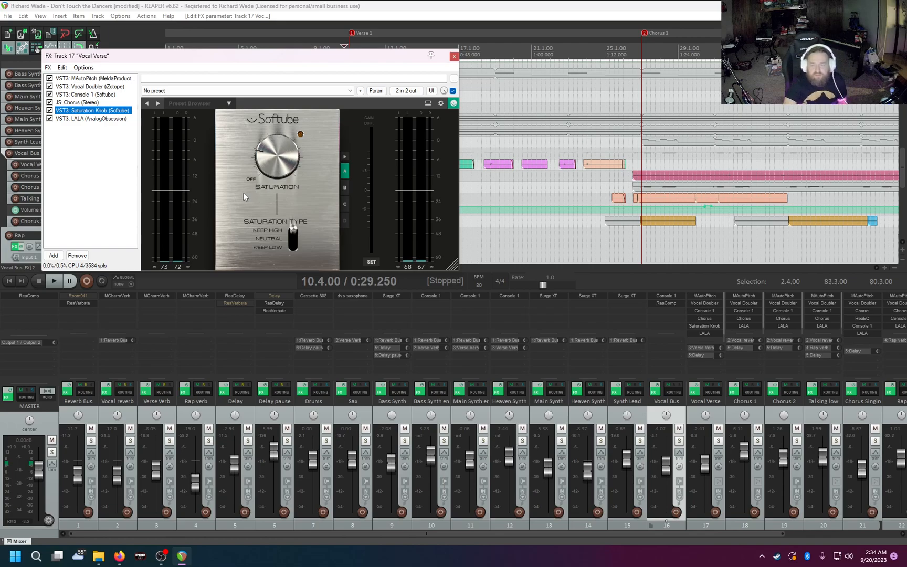
key("space")
left_click_drag(274, 168, 272, 148)
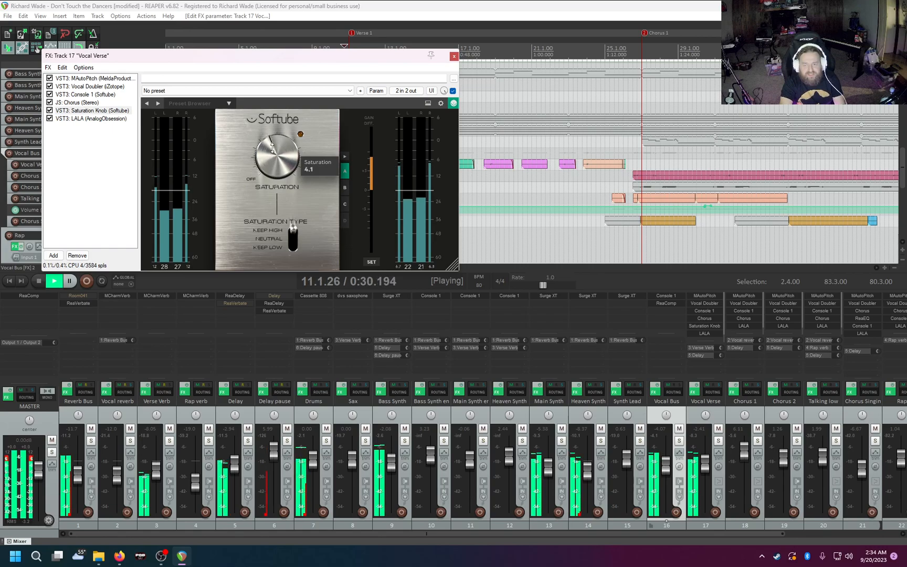
left_click(680, 440)
left_click_drag(274, 154, 299, 142)
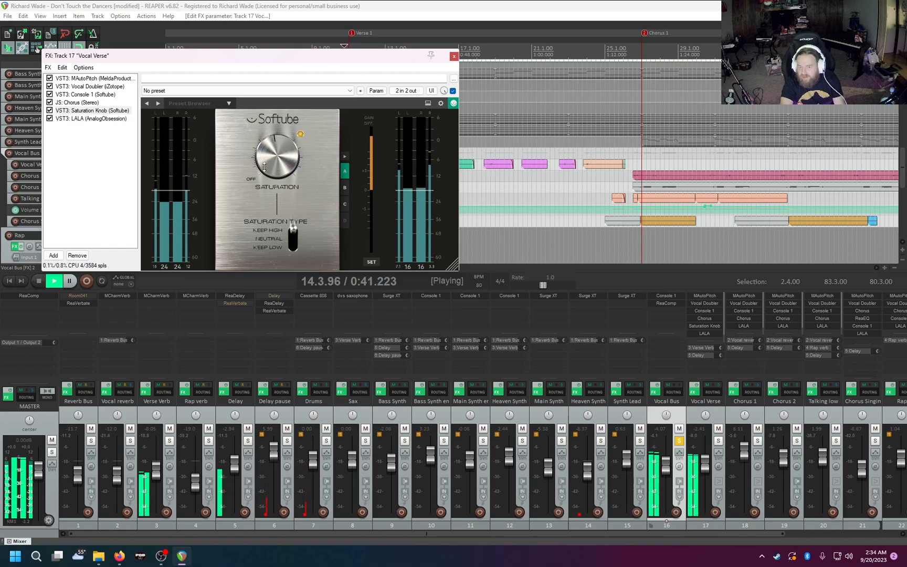
mouse_move(274, 162)
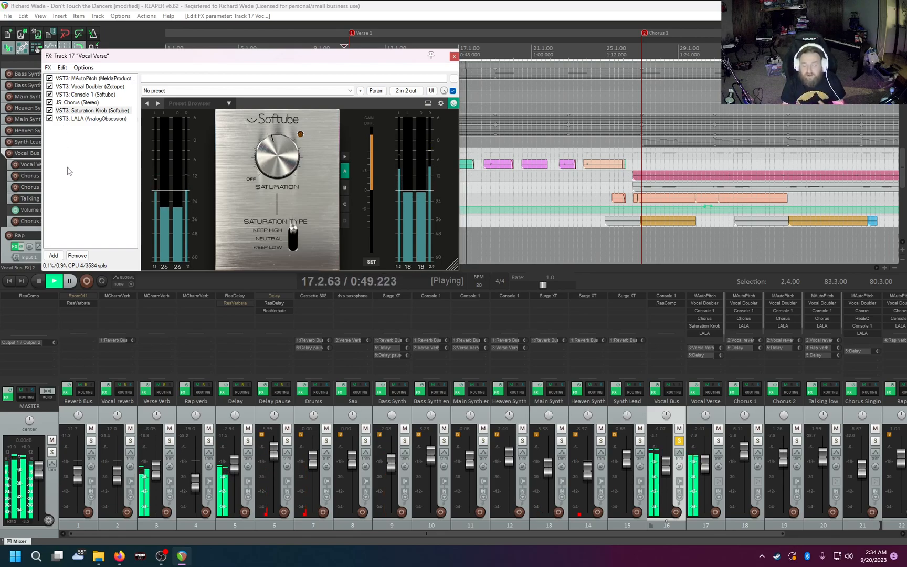
key("space")
Examine the LALA leveling amplifier settings on Vocal Verse and close its effects chain
left_click(68, 119)
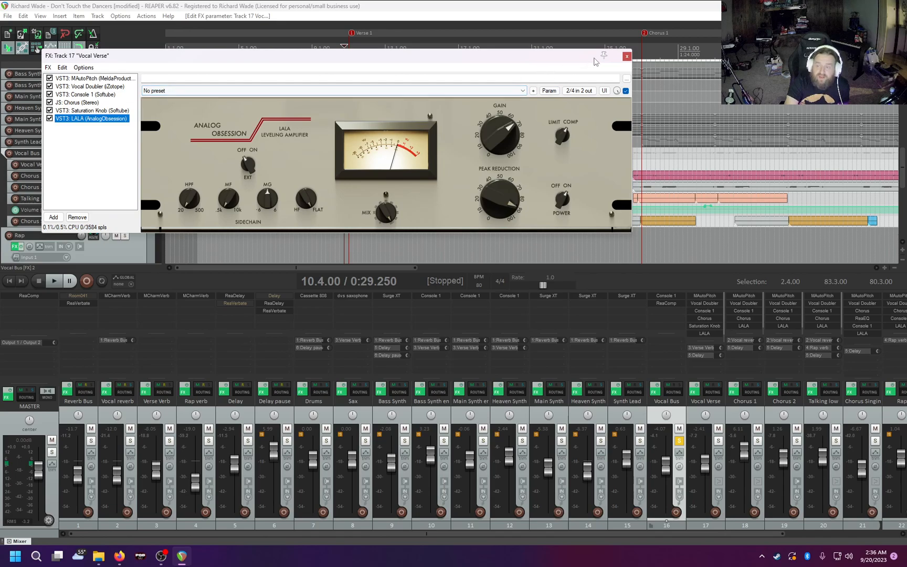
left_click(626, 56)
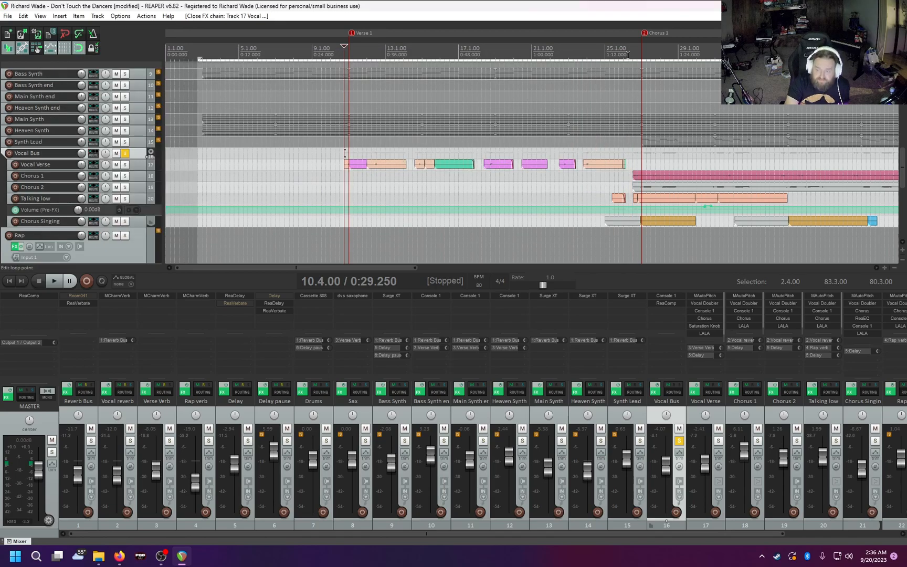